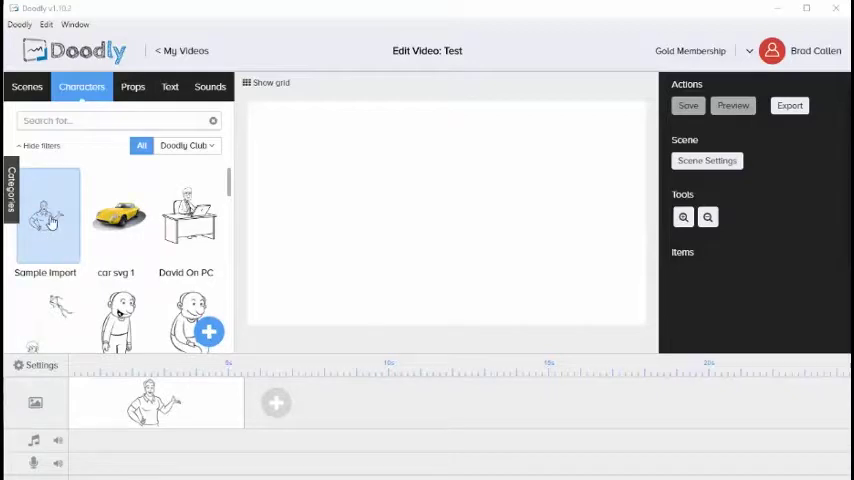
Step: Drag the Sample Import character onto the canvas and enlarge it to fill the canvas
drag(61, 226, 400, 210)
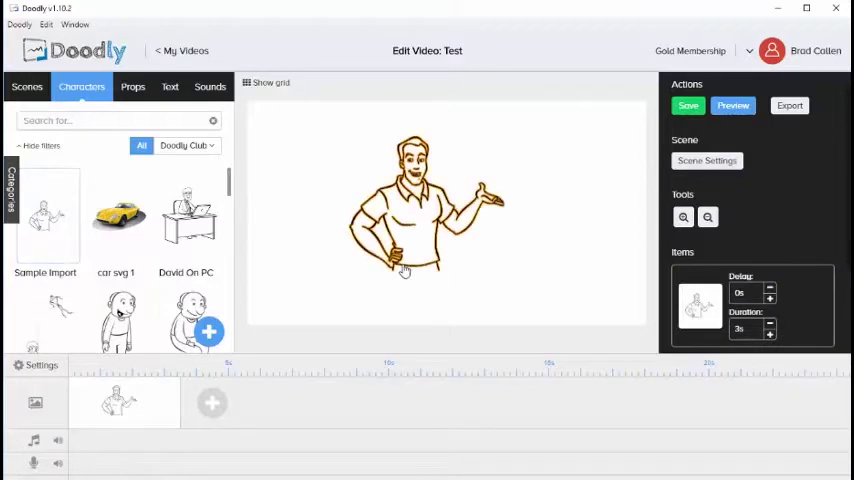
click(418, 268)
drag(554, 272, 625, 311)
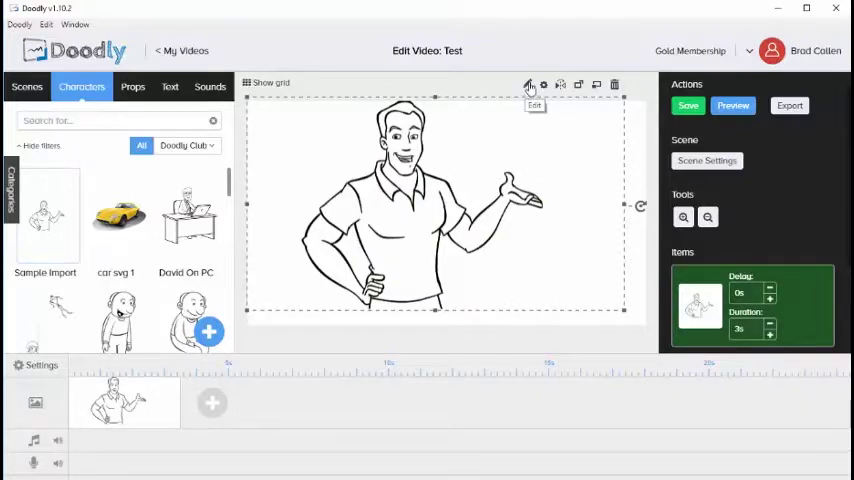
click(529, 86)
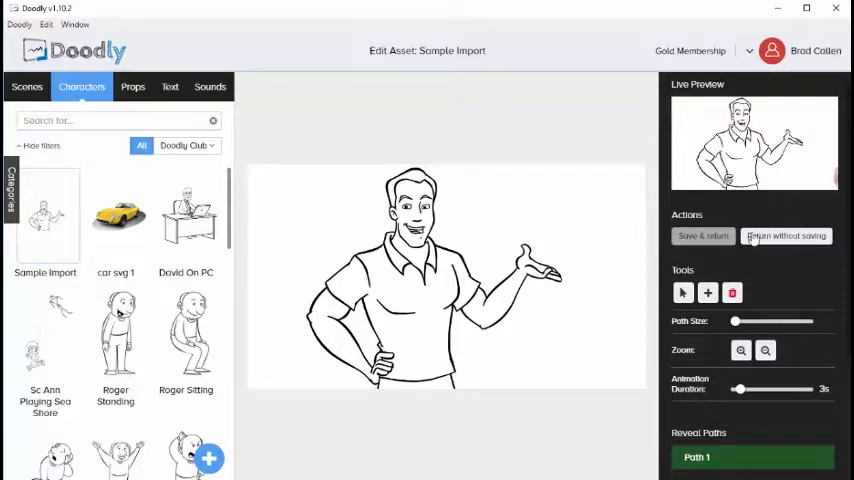
Step: Zoom in three steps on the character and centre the face in view
click(740, 350)
click(741, 351)
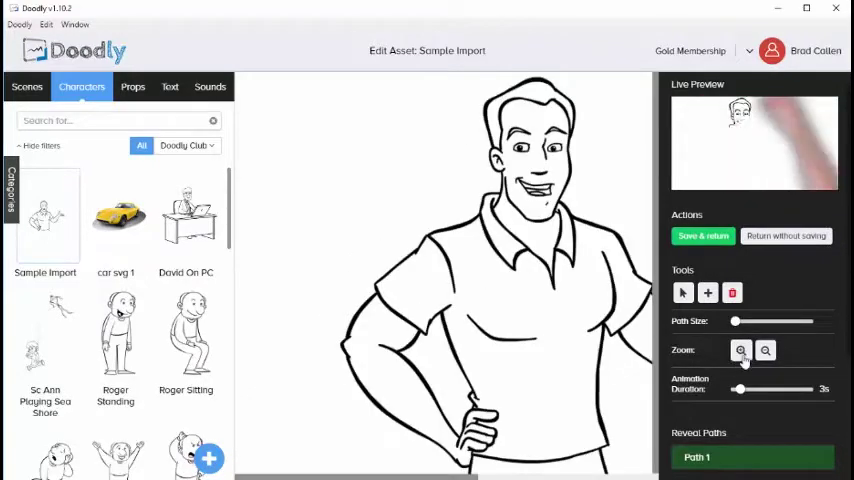
click(741, 351)
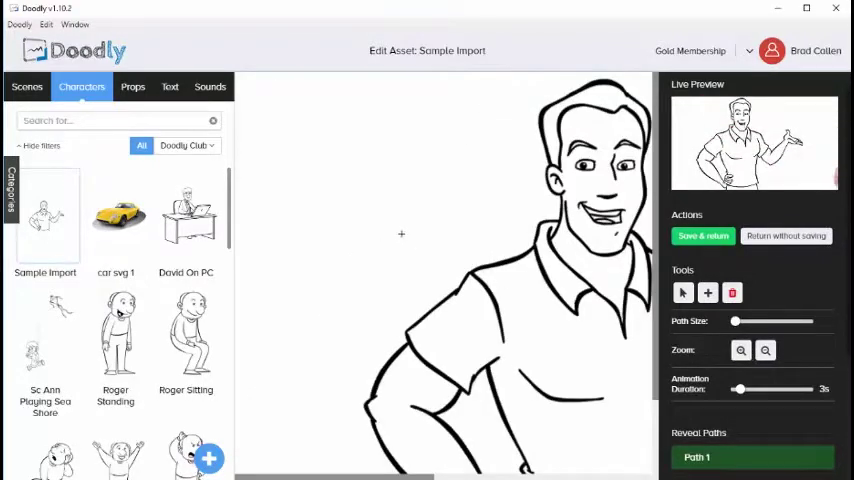
mouse_move(401, 234)
mouse_down()
mouse_move(265, 245)
mouse_move(372, 234)
mouse_move(319, 241)
mouse_move(327, 241)
mouse_up()
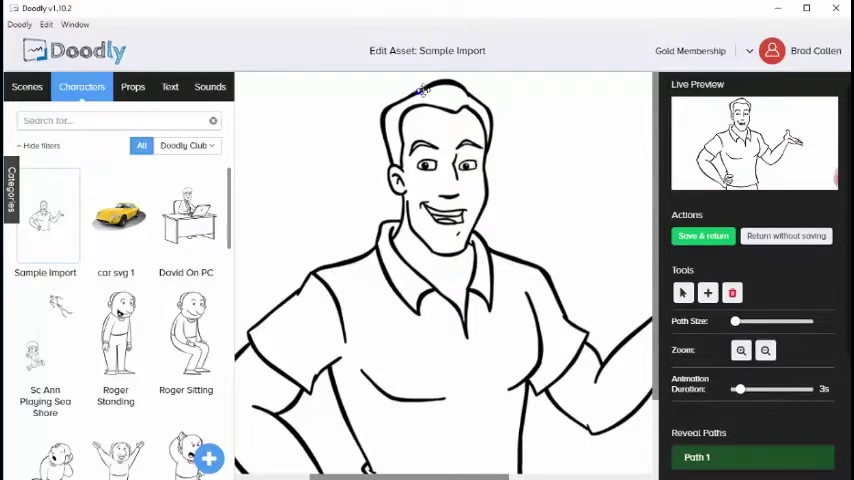
Step: Start Path 1 along the top of the hair and carry it down the side of the head
drag(422, 90, 455, 84)
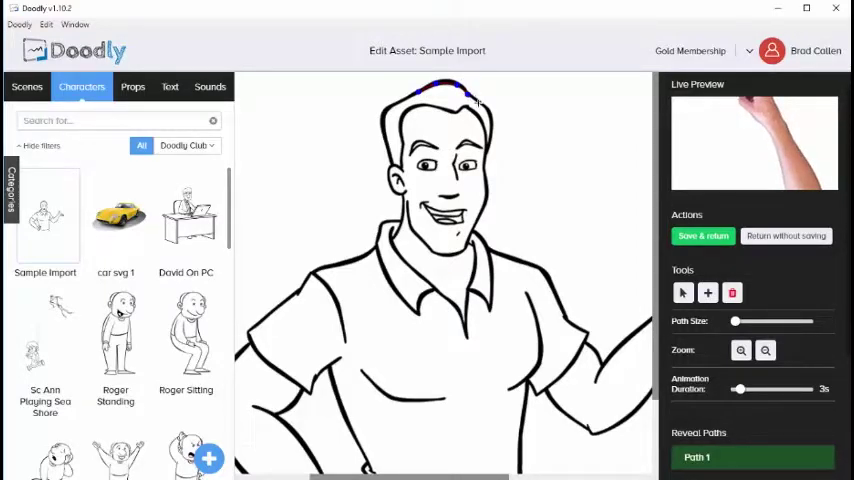
click(478, 101)
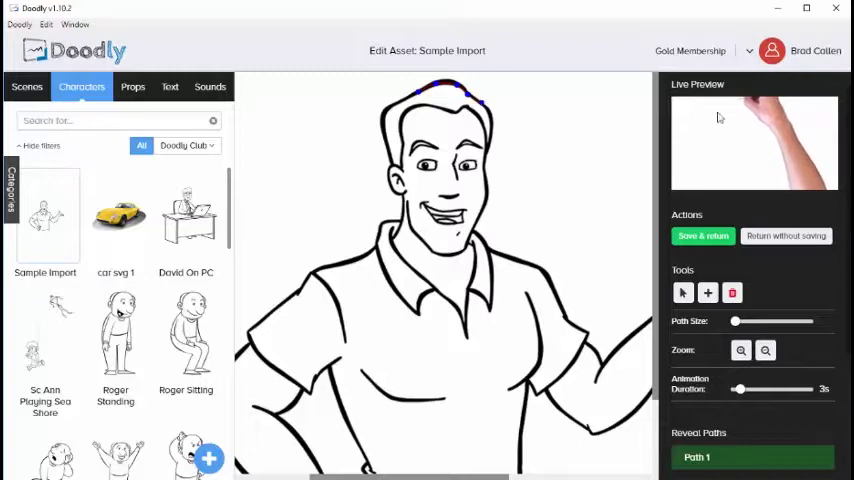
click(490, 117)
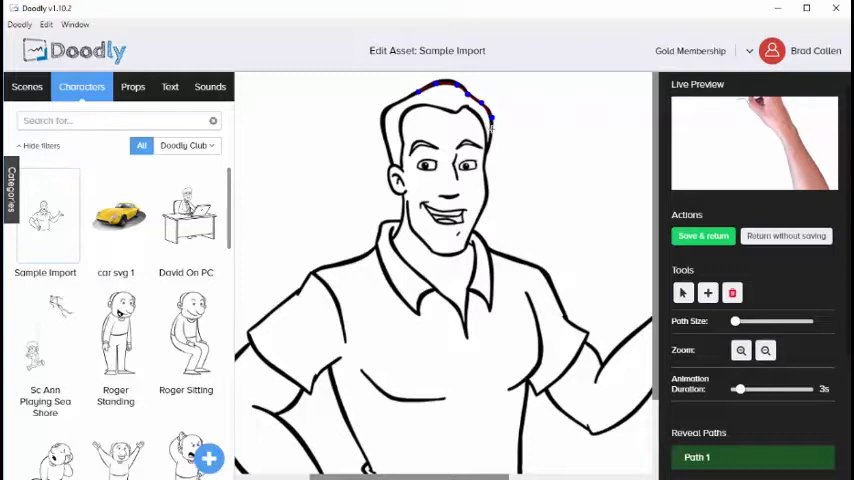
click(491, 132)
click(490, 146)
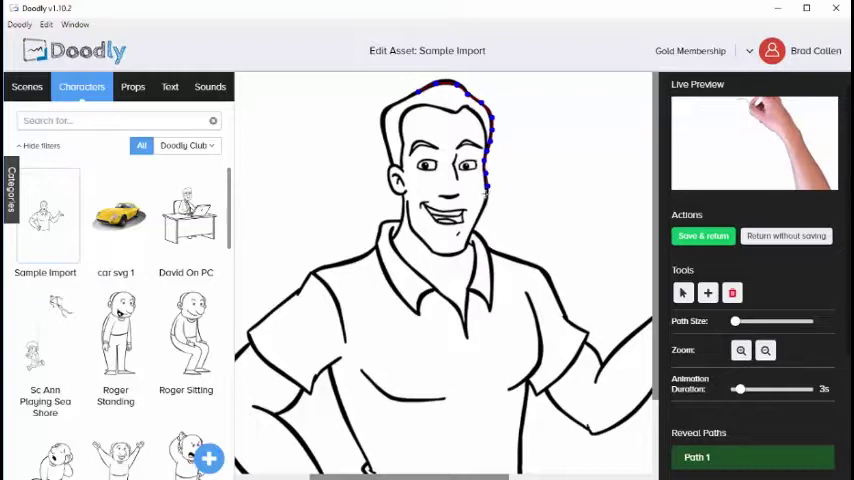
Step: Continue the path down the cheek, around the chin and up the left cheek
click(487, 196)
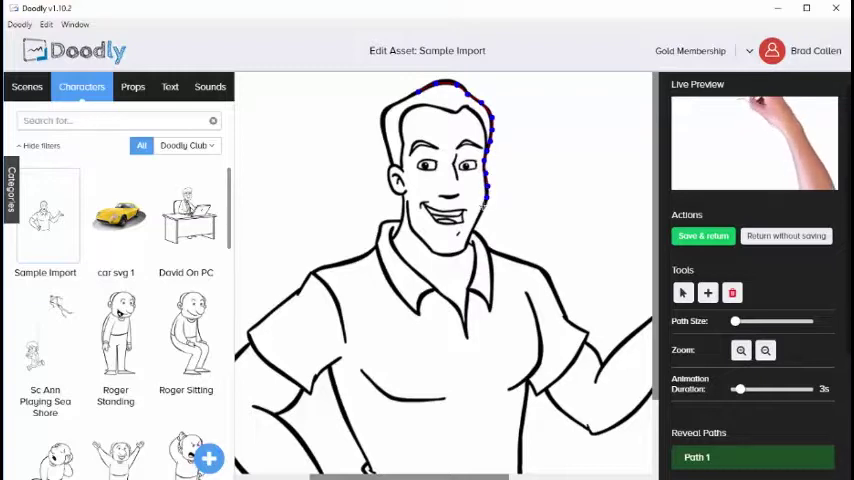
click(478, 211)
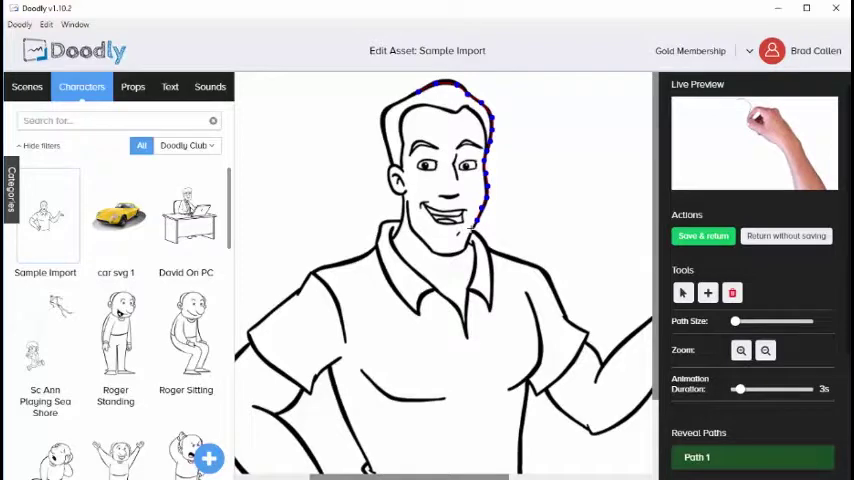
click(470, 240)
click(455, 252)
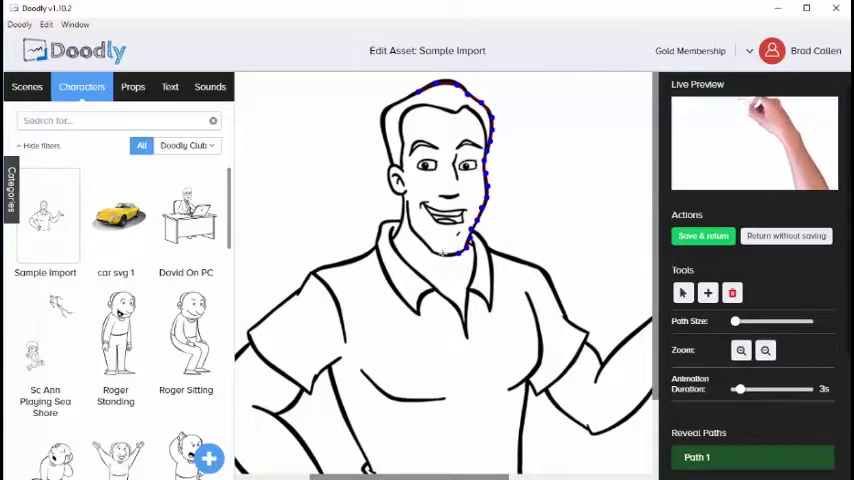
click(440, 252)
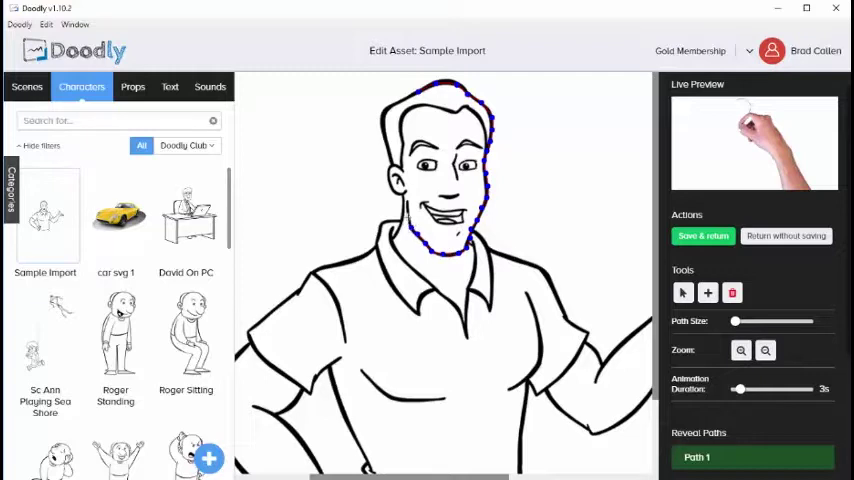
click(404, 205)
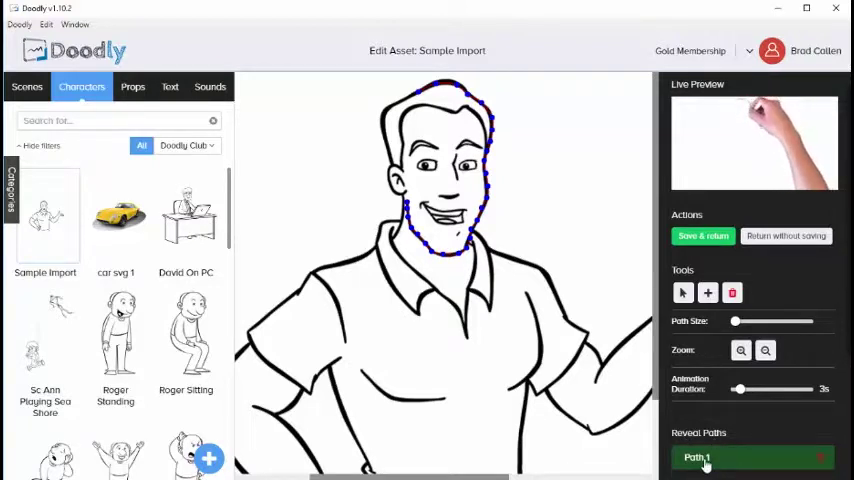
mouse_move(752, 457)
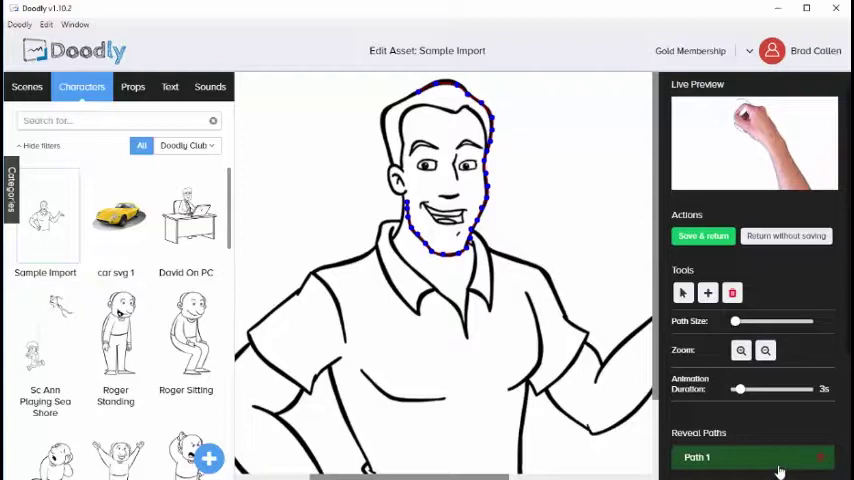
scroll(790, 455, down, 3)
scroll(790, 448, down, 1)
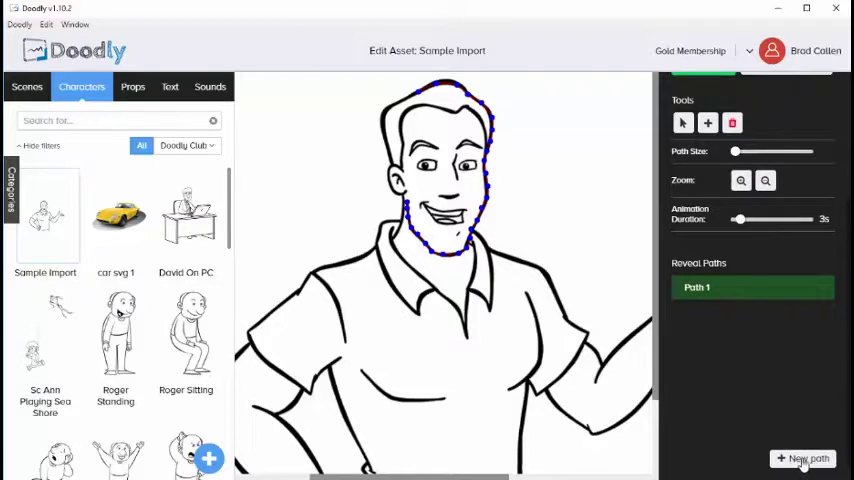
Step: Create a second reveal path and name it Eye (outside)
click(803, 458)
mouse_move(716, 313)
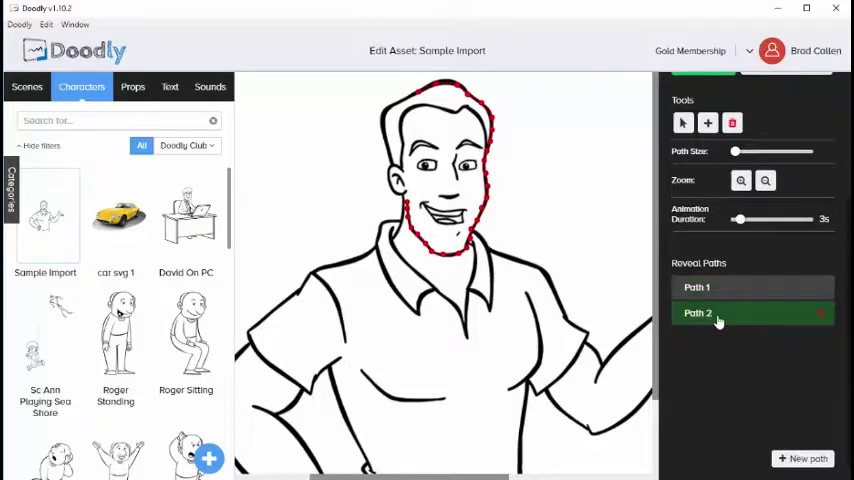
drag(712, 316, 712, 316)
Step: Zoom in on the eyes and trace the Eye (outside) loop around the left eye outline
click(740, 181)
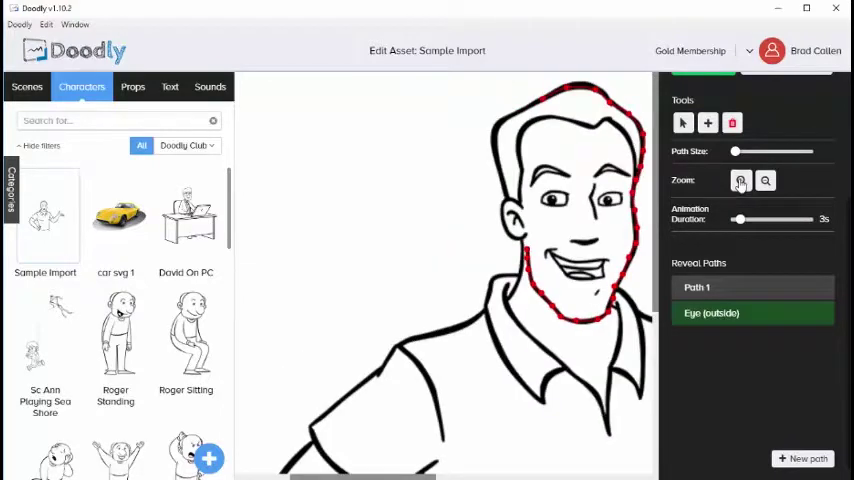
click(740, 181)
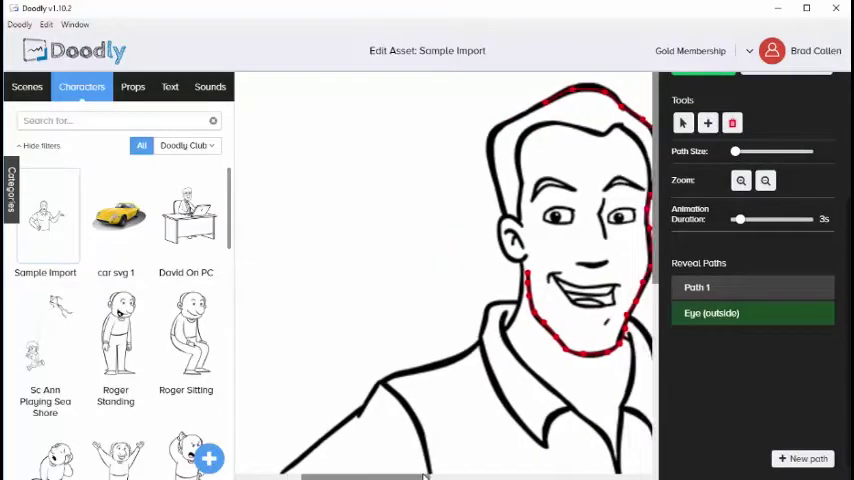
drag(345, 477, 415, 477)
click(740, 181)
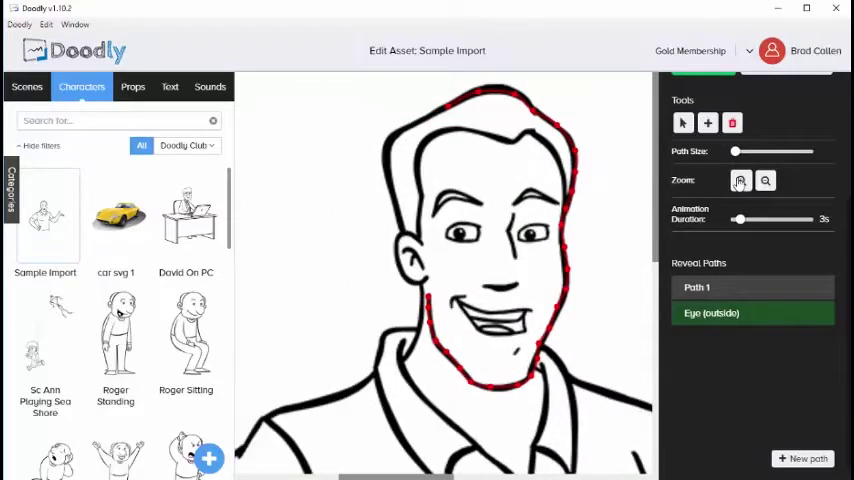
drag(430, 200, 370, 245)
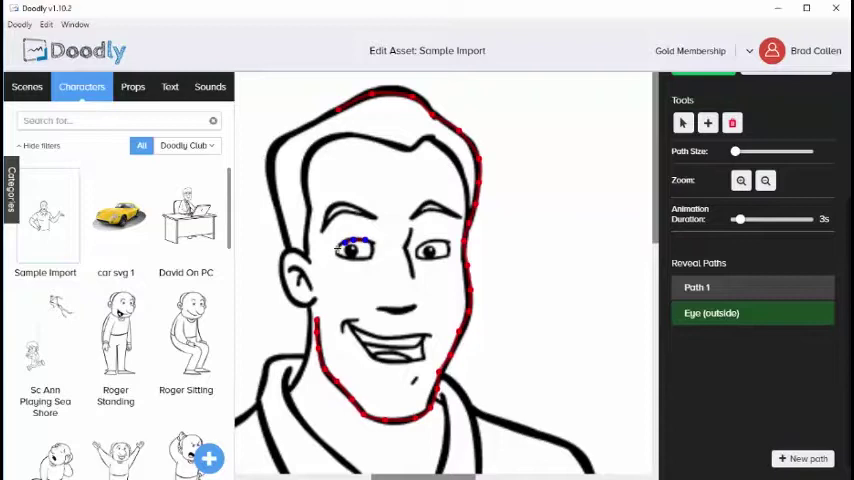
click(340, 252)
click(370, 255)
Step: Create a third reveal path and rename it Eye (Inside)
click(800, 460)
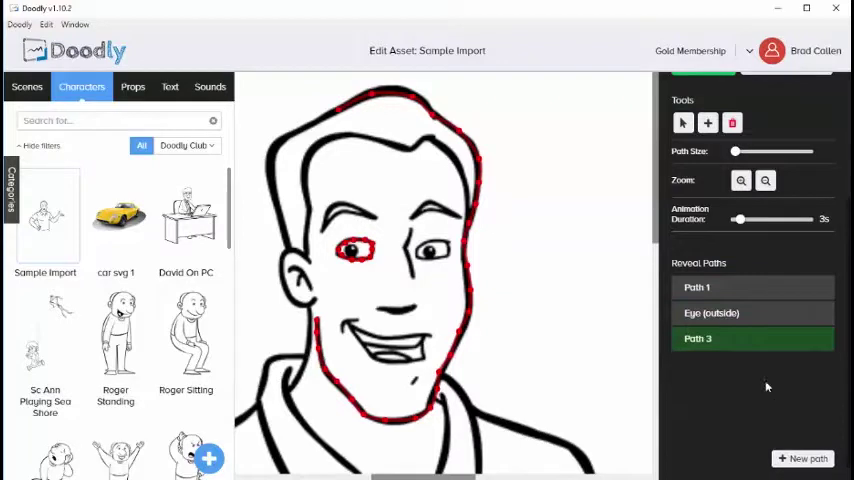
click(733, 345)
key(BackSpace)
key(BackSpace)
key(BackSpace)
text(ye (I)
text(nside))
key(Return)
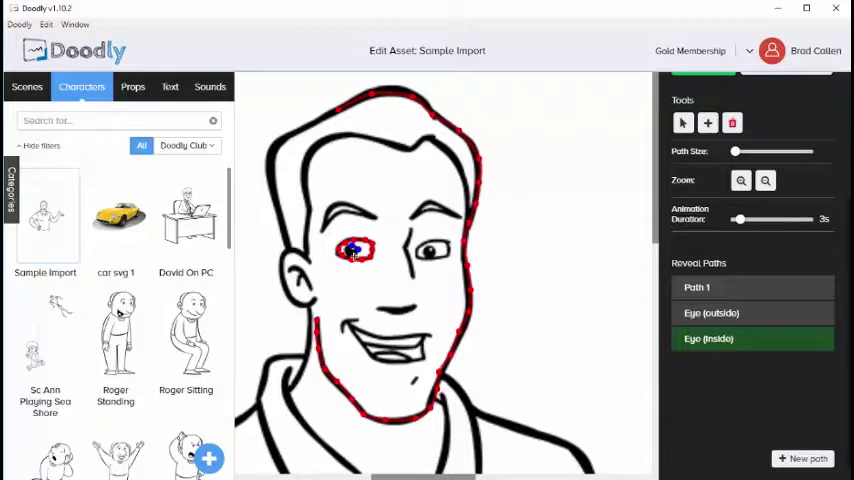
Step: Switch between the Eye (outside) and Eye (Inside) paths on the canvas
click(352, 250)
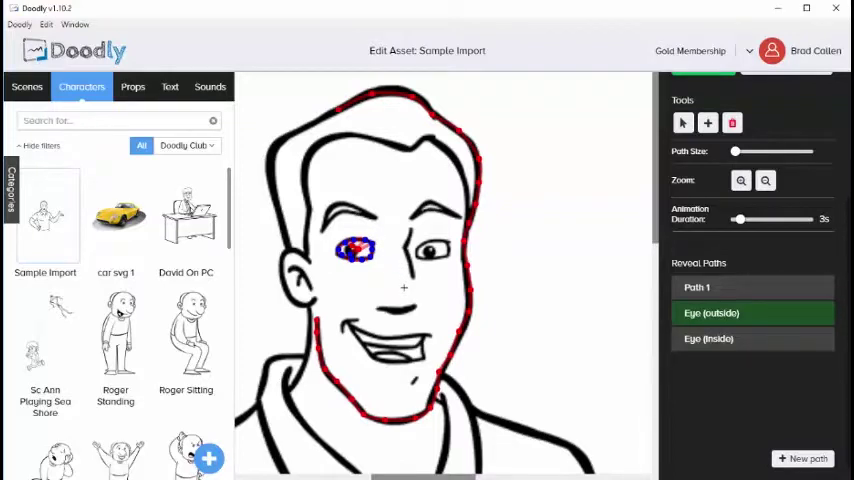
click(385, 265)
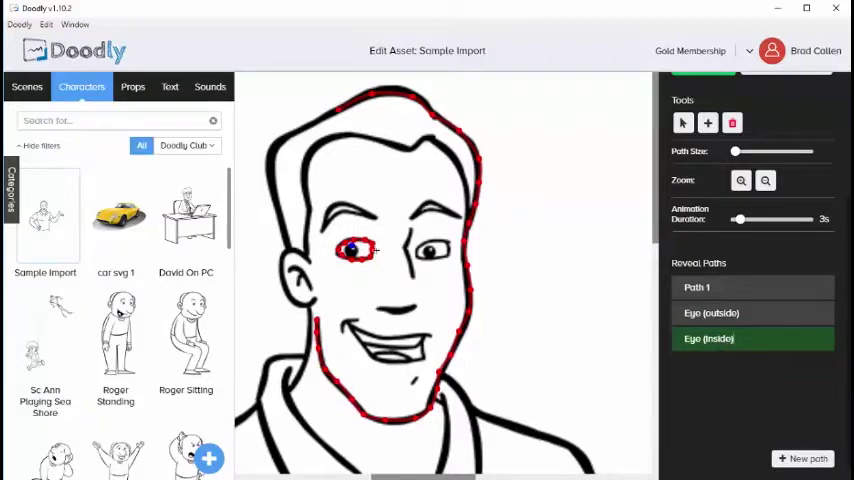
Step: Zoom in on the face and try a much thicker Path Size before returning it to thin
click(741, 180)
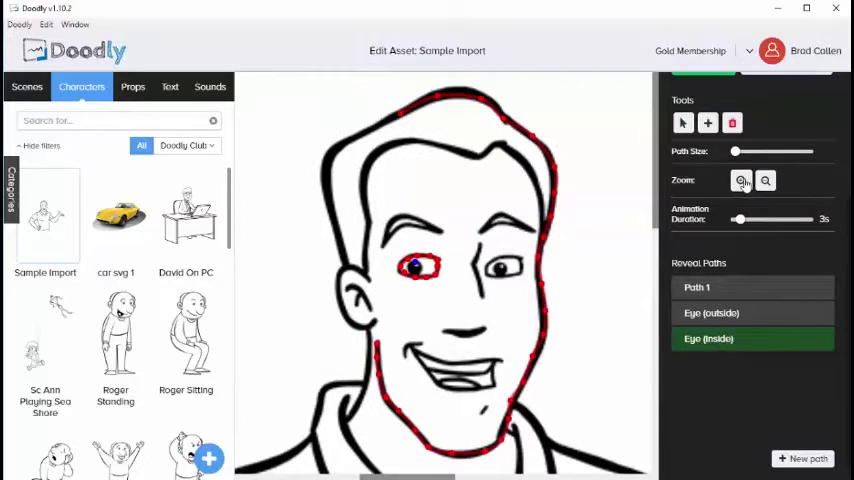
click(741, 180)
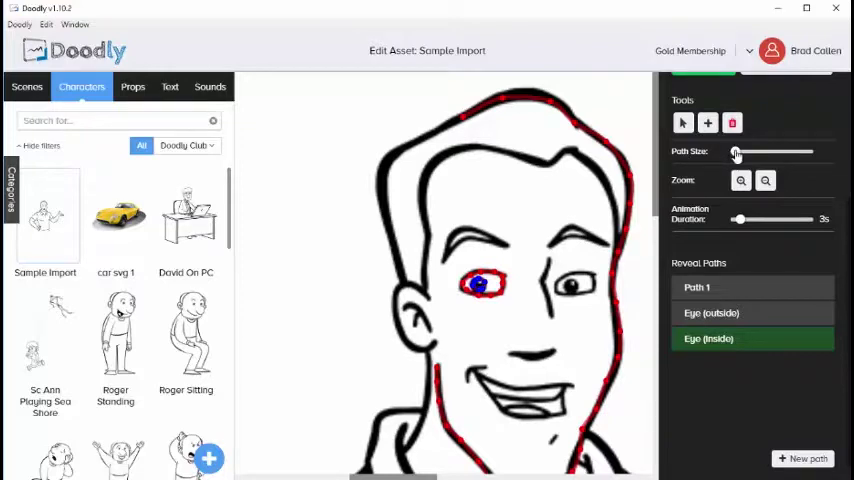
drag(735, 152, 739, 153)
drag(739, 152, 808, 152)
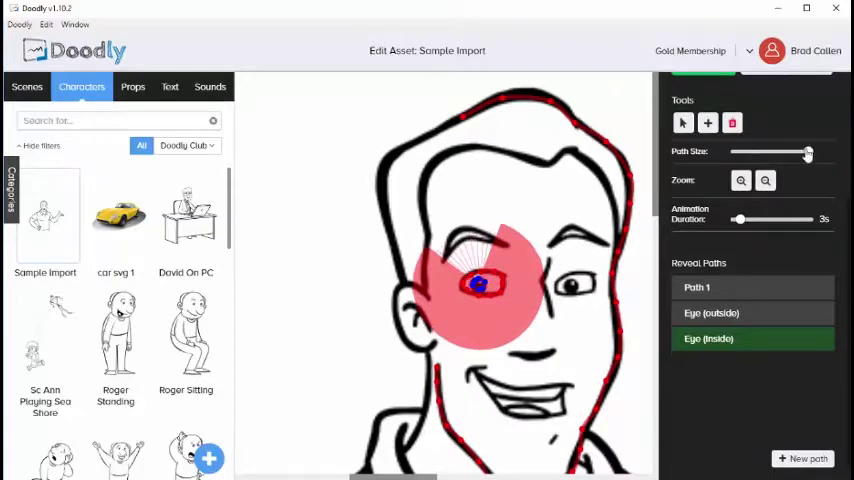
drag(807, 152, 740, 153)
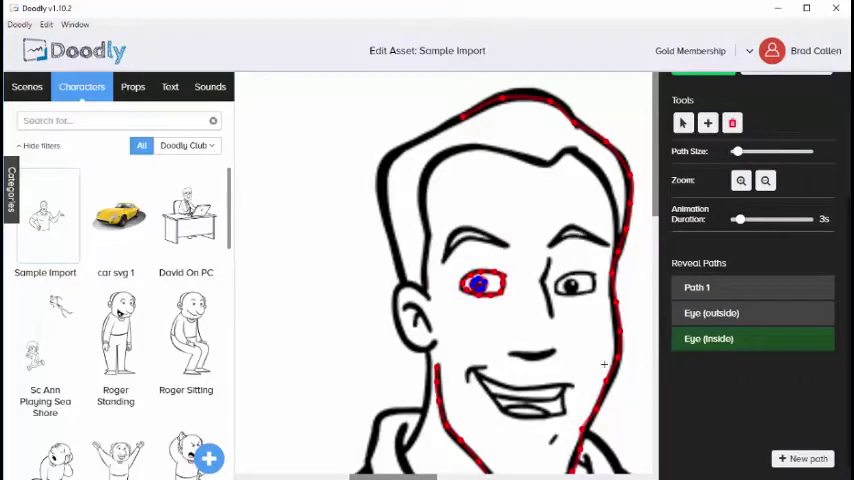
scroll(793, 349, up, 3)
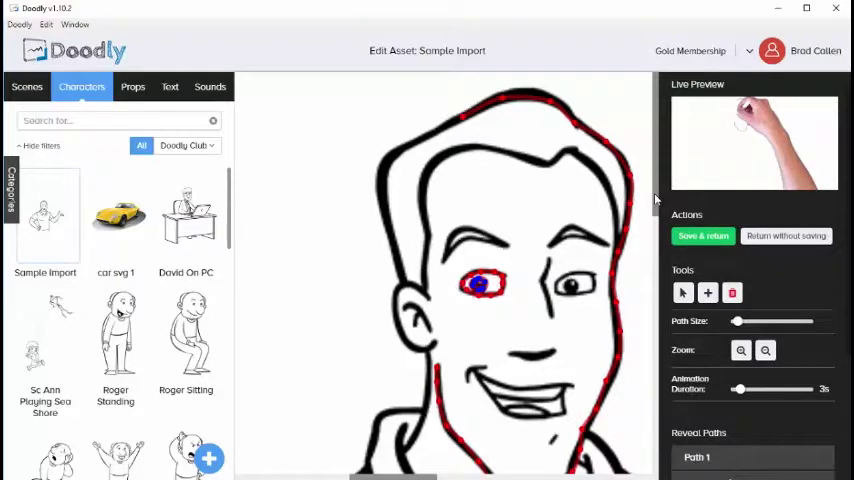
drag(656, 197, 656, 232)
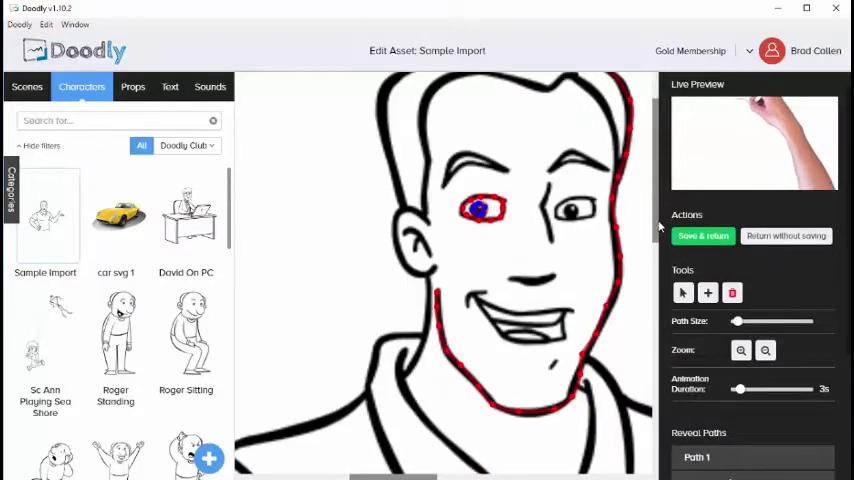
Step: Zoom out two steps to show the whole man in the editor
click(765, 350)
click(765, 350)
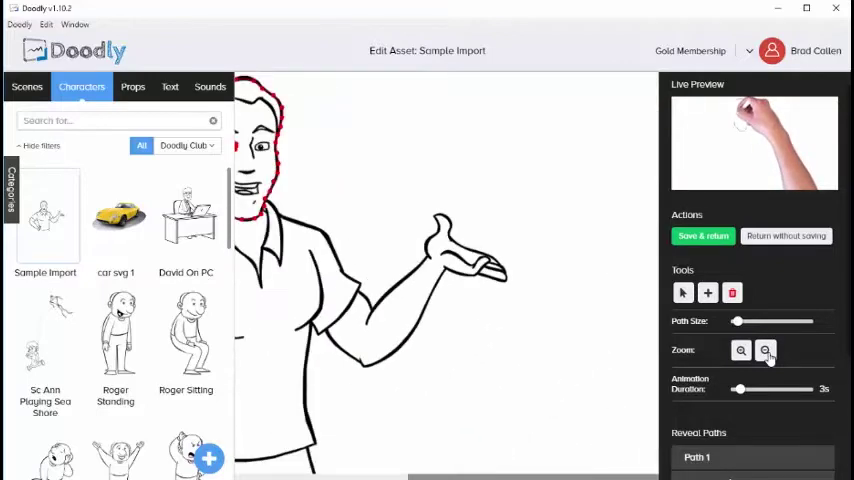
drag(609, 477, 485, 477)
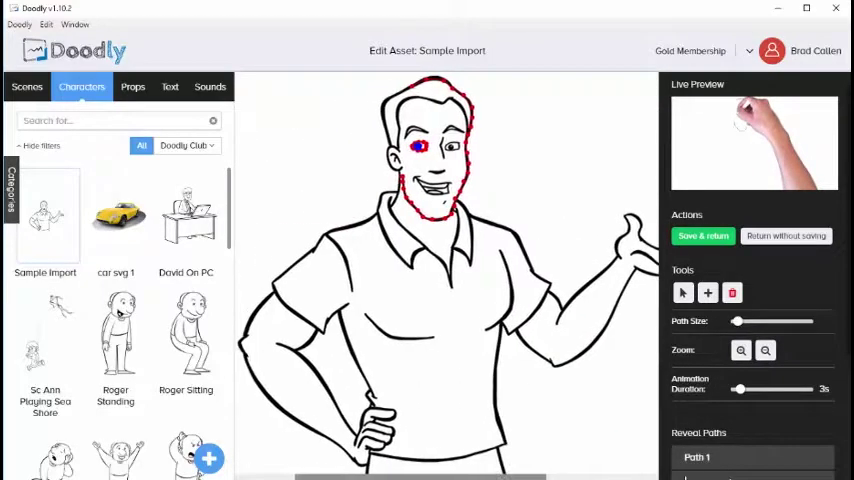
scroll(747, 432, down, 4)
scroll(720, 340, down, 2)
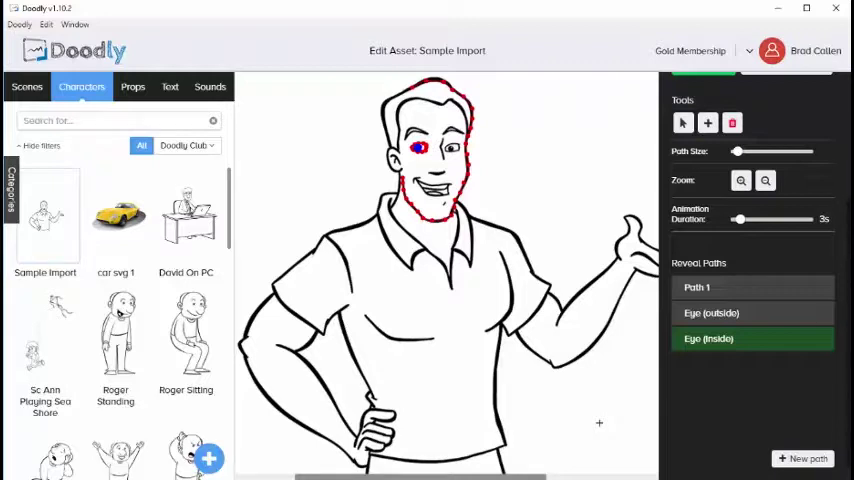
scroll(599, 422, up, 5)
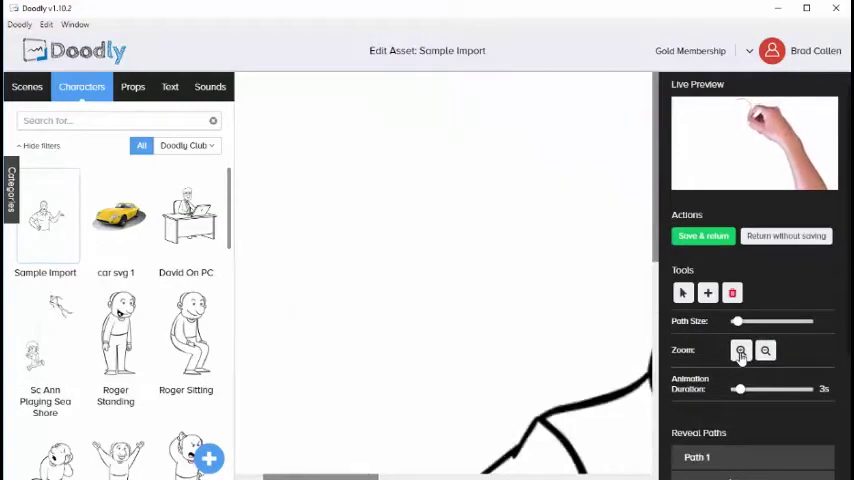
scroll(419, 300, up, 5)
scroll(419, 300, up, 3)
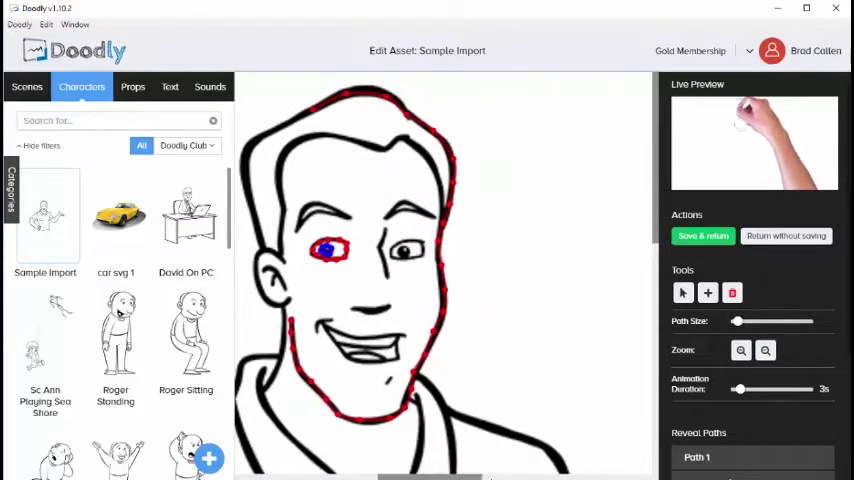
scroll(419, 300, right, 3)
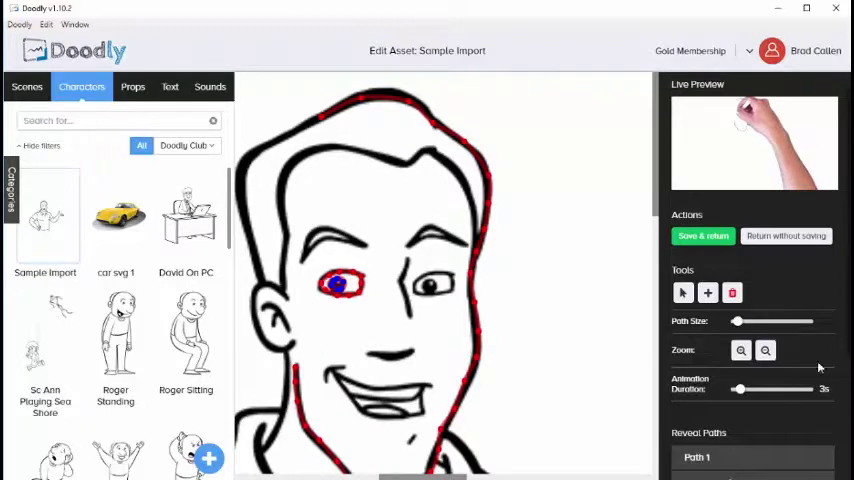
scroll(740, 440, down, 5)
Step: Create Path 4 with the add-point tool and start it down the top of the ear
click(805, 459)
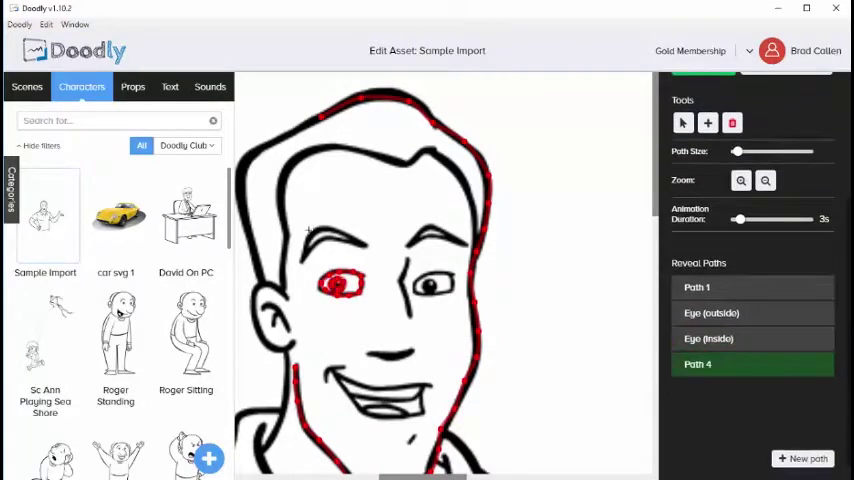
click(707, 123)
click(287, 296)
click(260, 285)
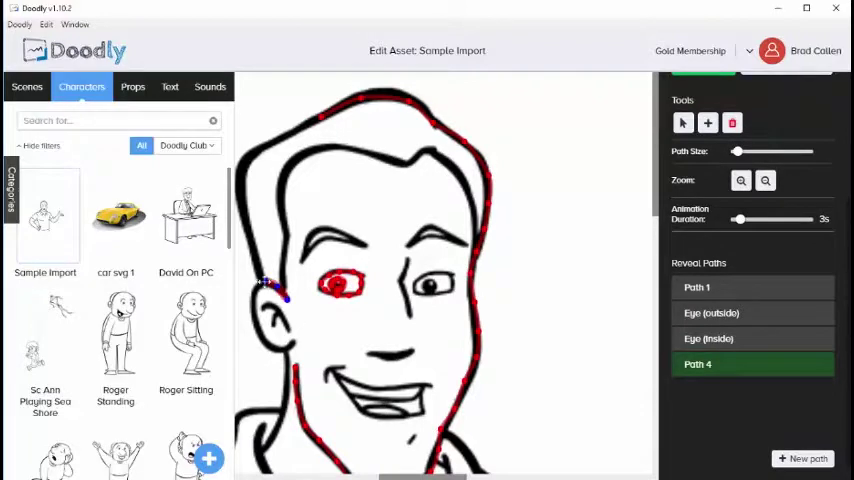
click(253, 302)
Step: Extend Path 4 down the ear and around its lower edge
click(262, 338)
click(274, 368)
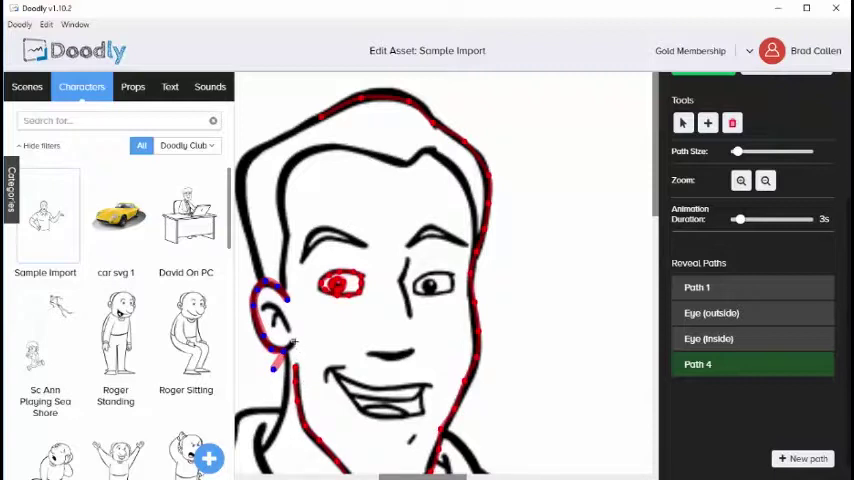
click(294, 342)
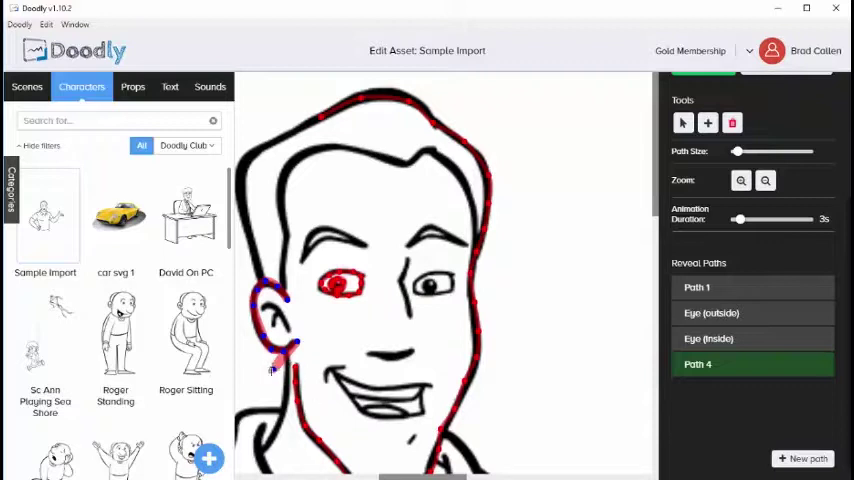
click(272, 368)
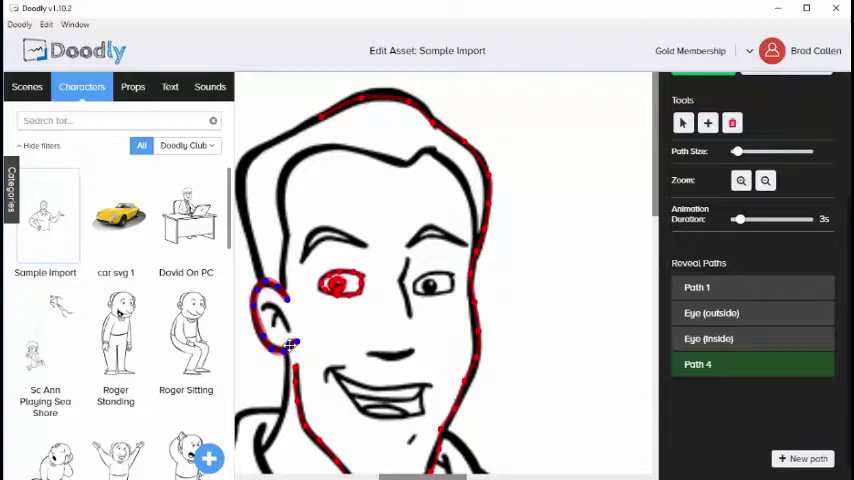
click(291, 344)
Step: Undo the ear path's lower points and delete the Path 1 face outline
key(ctrl+z)
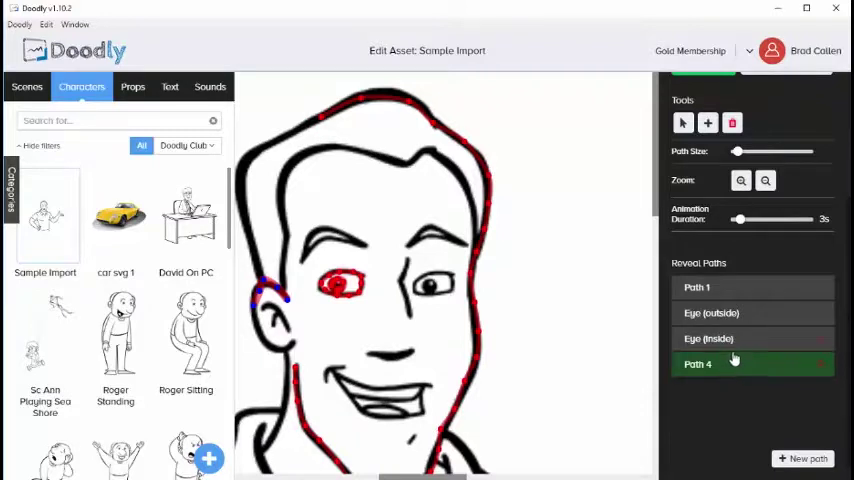
click(821, 293)
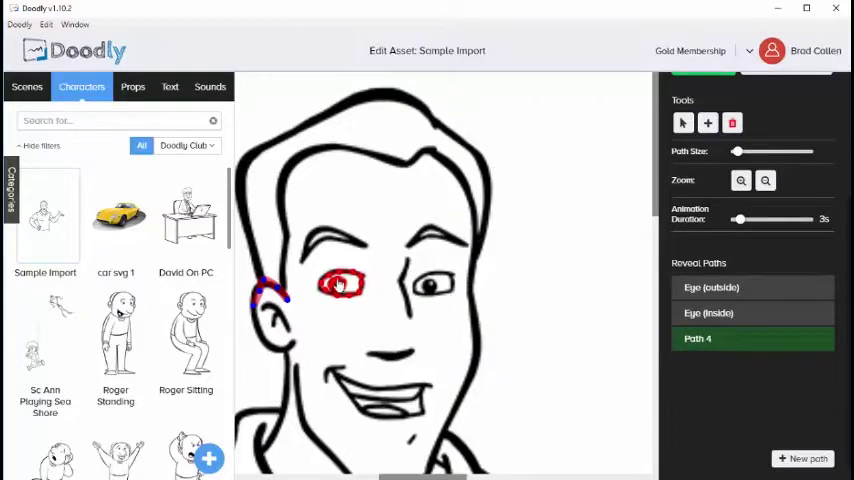
Step: Delete the Eye (inside) reveal path and confirm with Ok
click(736, 313)
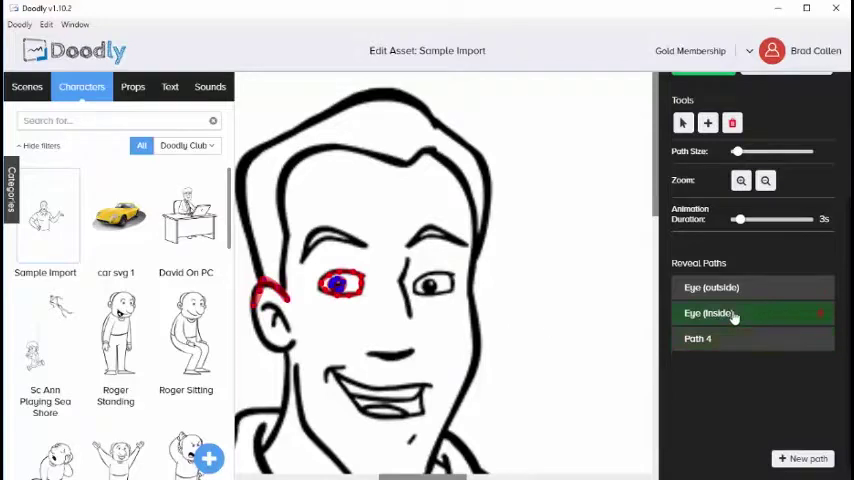
click(822, 318)
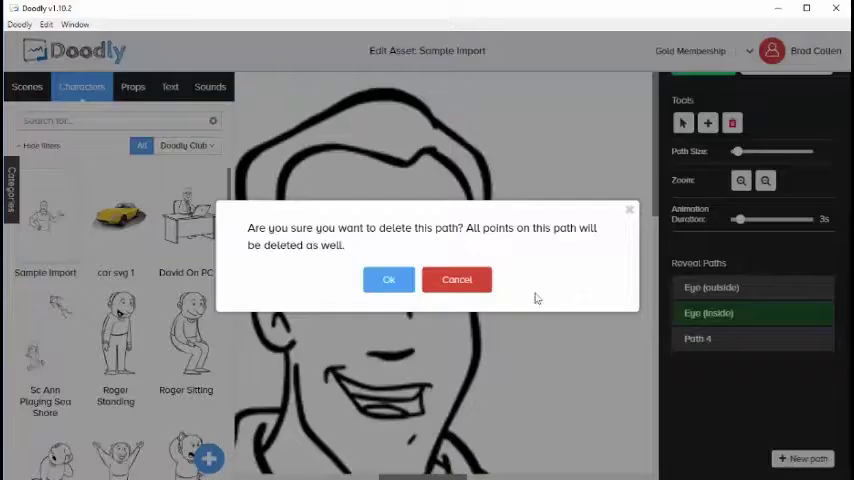
click(387, 280)
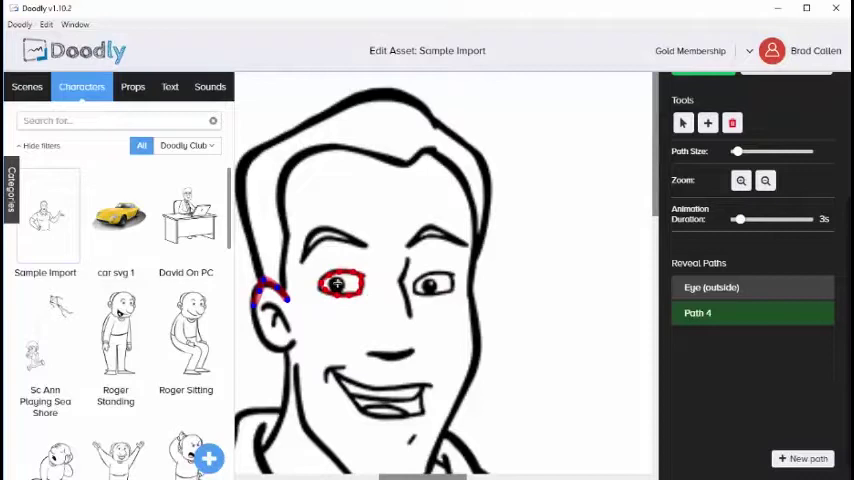
scroll(710, 338, up, 3)
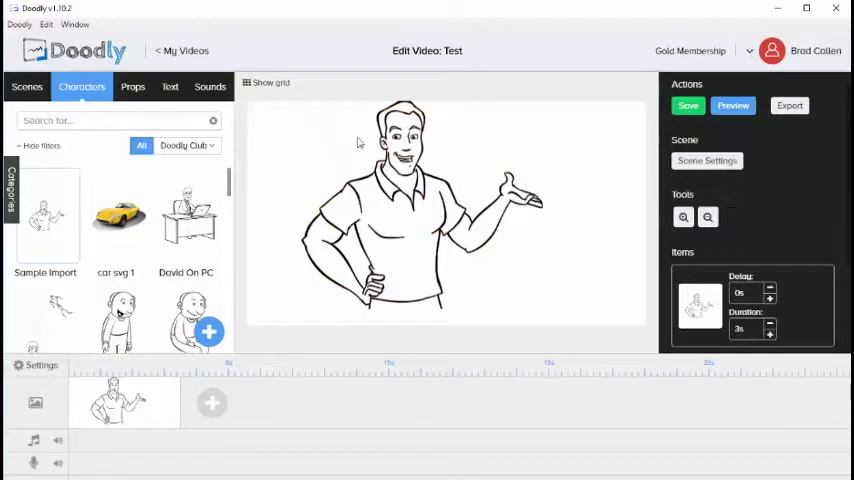
Step: Preview the Test video scene's character drawing animation and close the preview
click(733, 106)
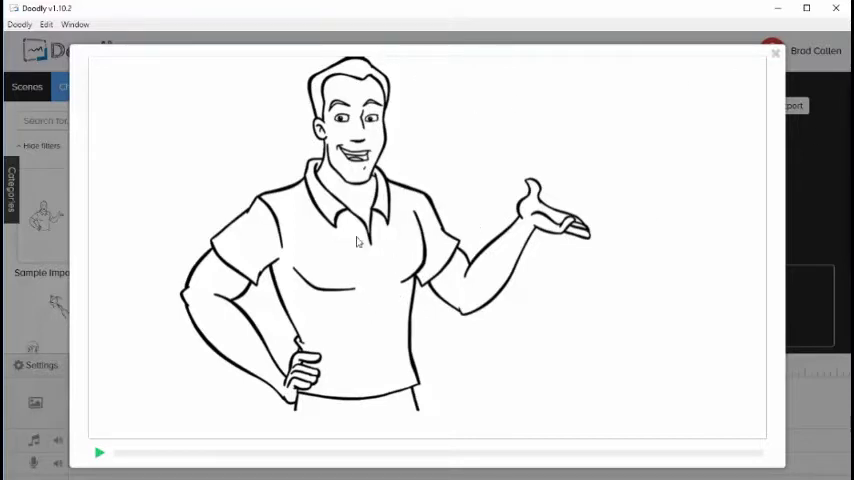
click(775, 101)
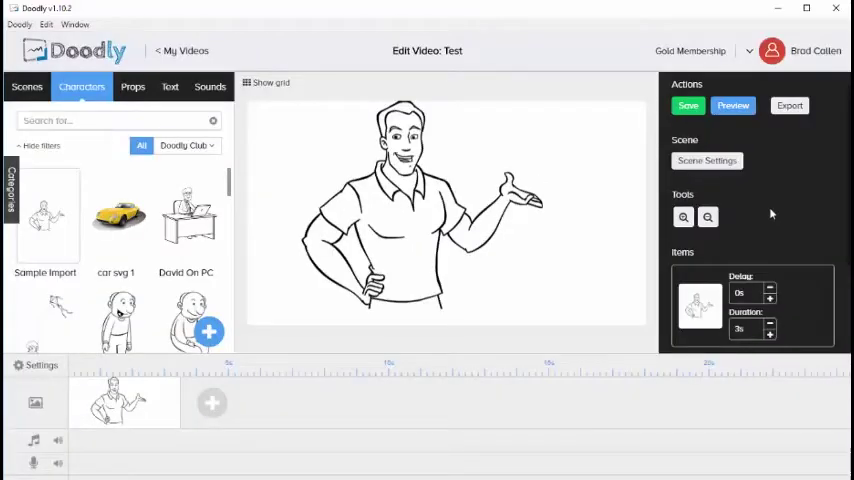